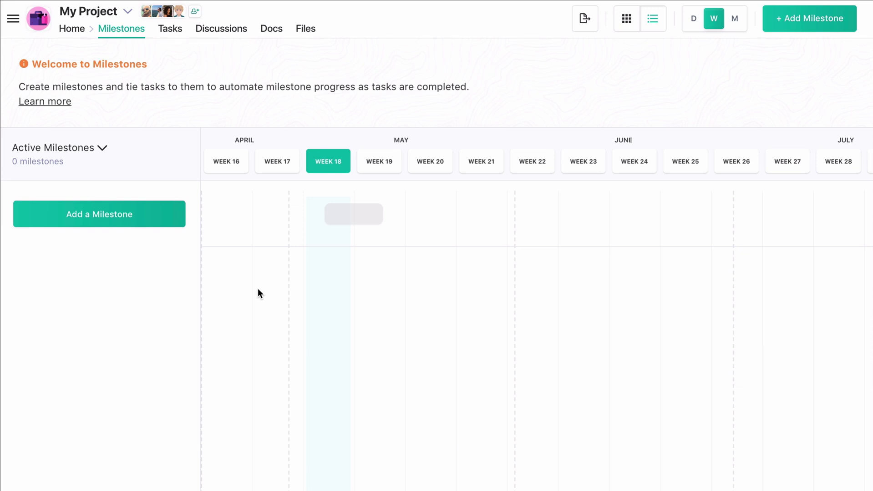
Step: Fill in a new milestone named Discovery, described "Let's figure out what to build!", with its own task list
{"action": "left_click", "coordinate": [162, 214]}
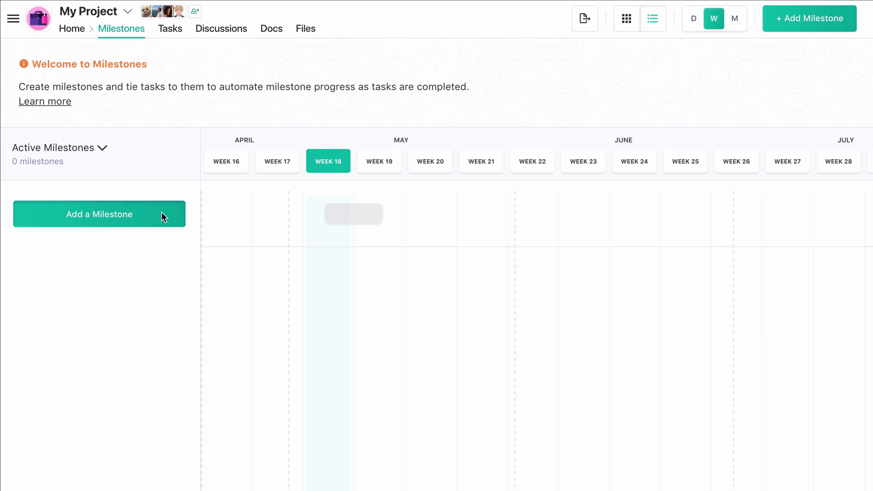
{"action": "left_click", "coordinate": [304, 114]}
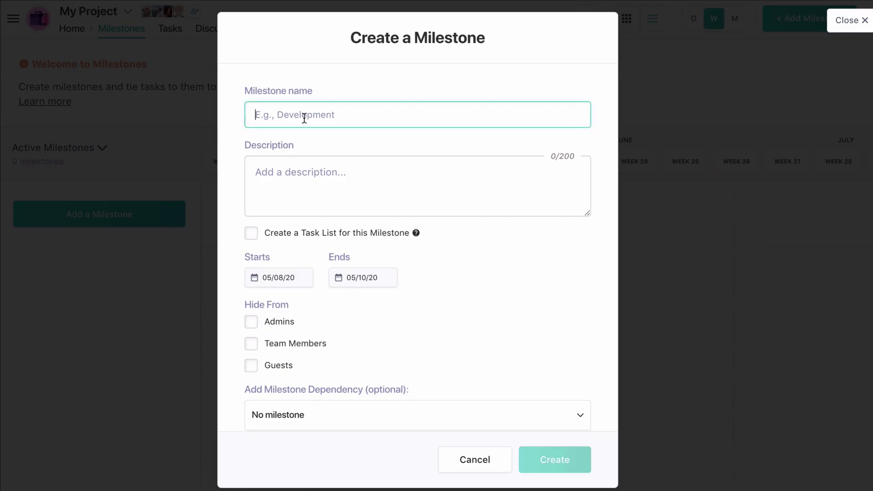
{"action": "type", "text": "Discovery"}
{"action": "left_click", "coordinate": [269, 172]}
{"action": "type", "text": "Let's fi"}
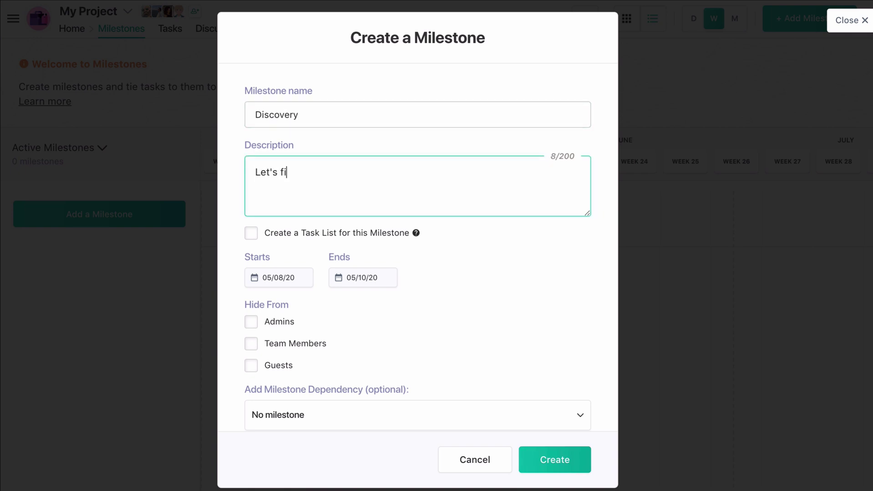
{"action": "type", "text": "gure out what to build!"}
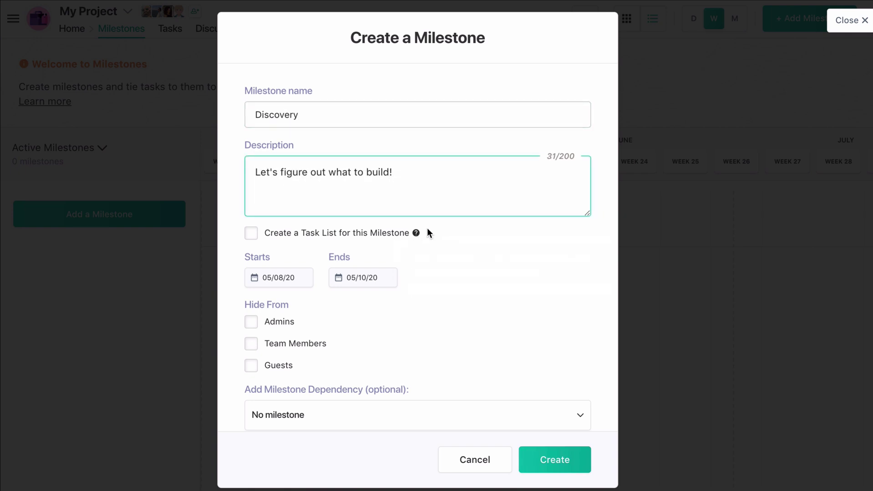
{"action": "mouse_move", "coordinate": [418, 230]}
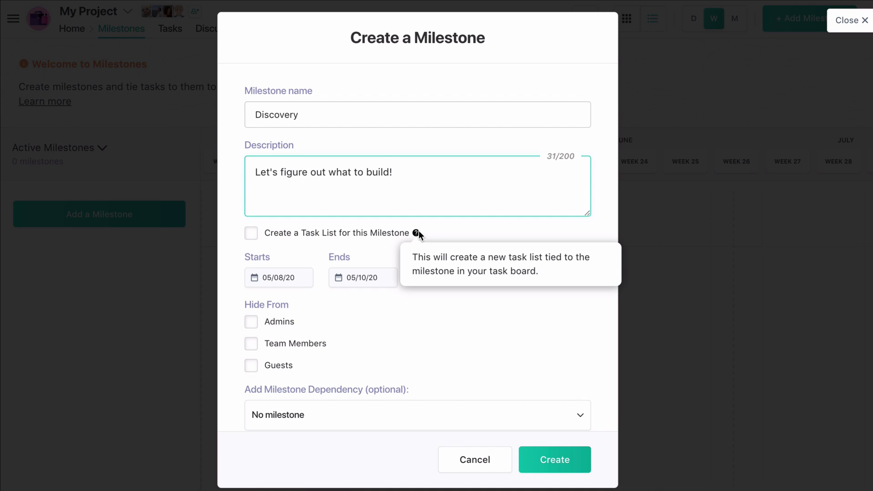
{"action": "left_click", "coordinate": [252, 234]}
{"action": "scroll", "coordinate": [381, 335], "scroll_direction": "down", "scroll_amount": 1}
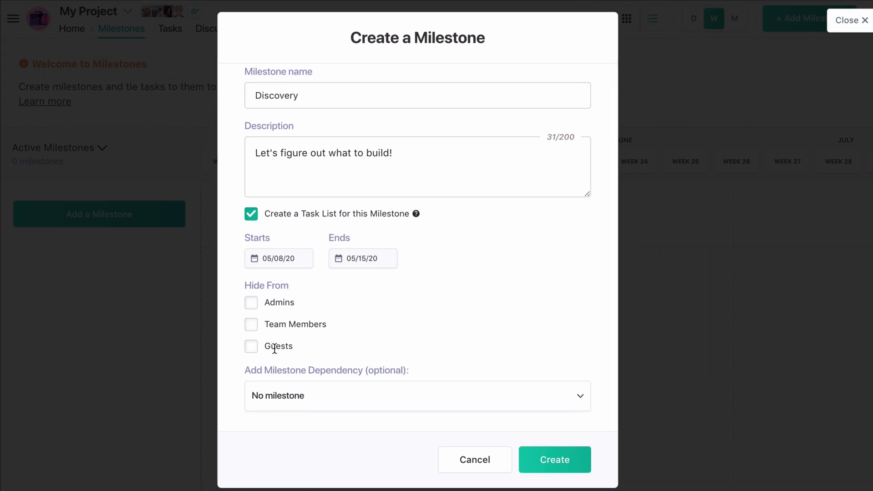
Step: Create the Discovery milestone and add the tasks User interviews and Specifications to it
{"action": "left_click", "coordinate": [554, 460]}
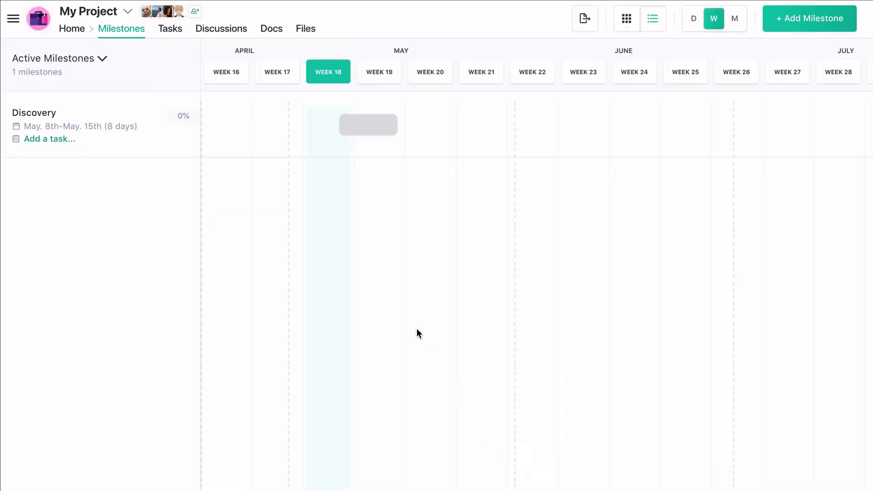
{"action": "left_click", "coordinate": [371, 127]}
{"action": "left_click", "coordinate": [524, 287]}
{"action": "type", "text": "U"}
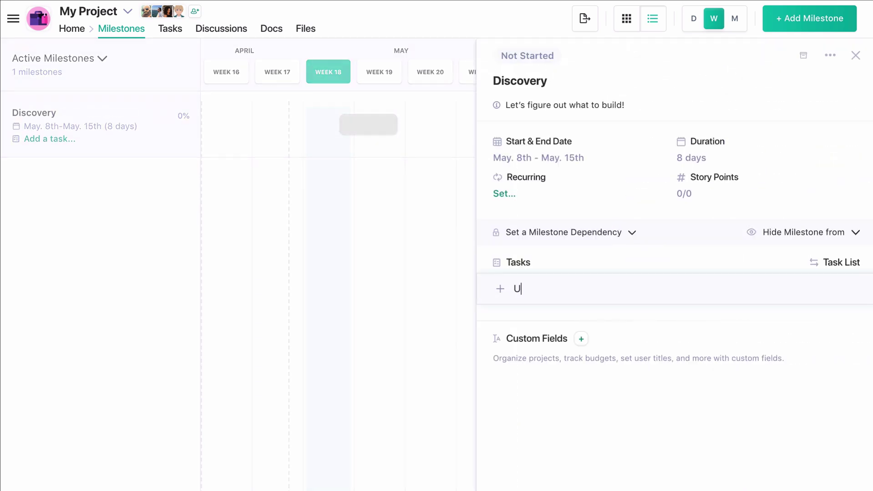
{"action": "type", "text": "ser interviews"}
{"action": "key", "text": "Return"}
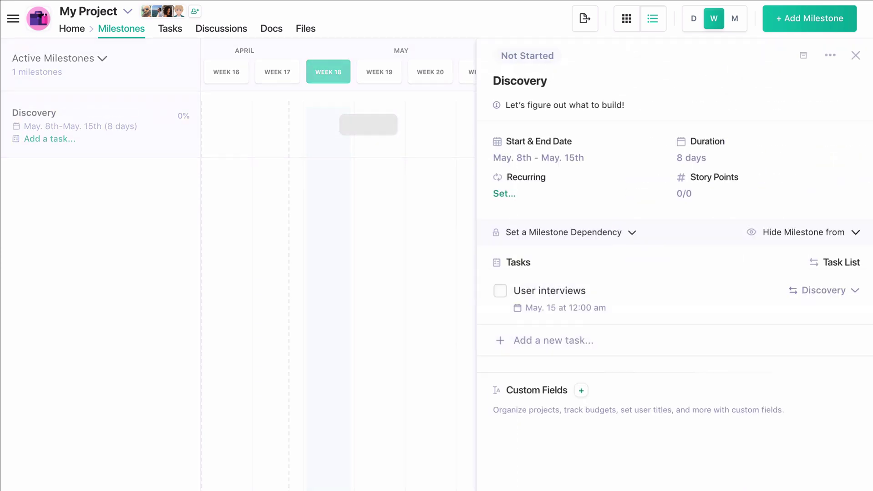
{"action": "type", "text": "Specifications"}
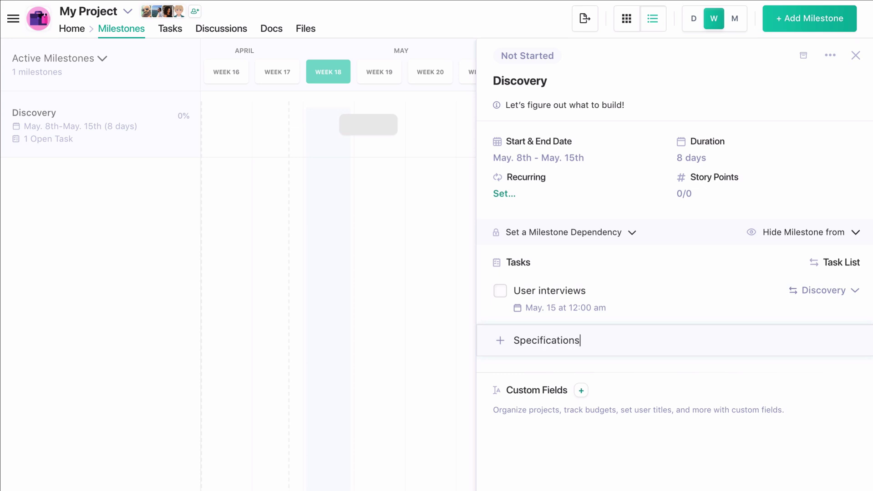
{"action": "key", "text": "Return"}
{"action": "left_click", "coordinate": [571, 297]}
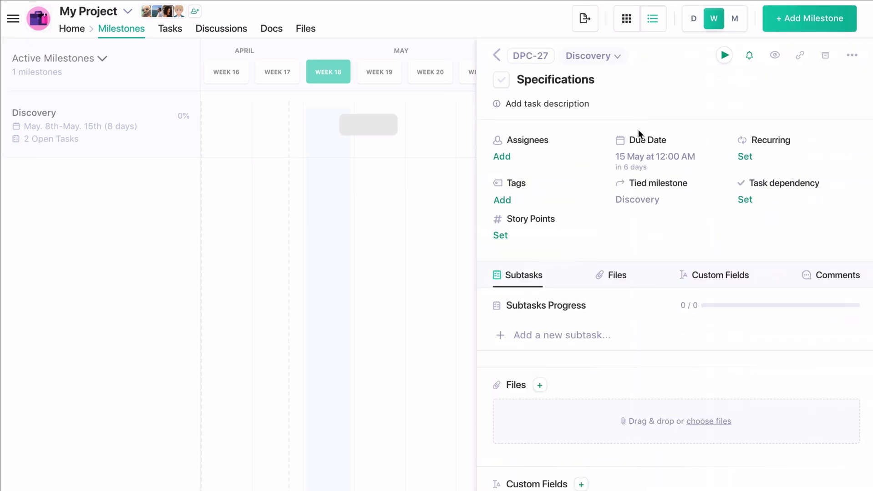
{"action": "left_click", "coordinate": [496, 55]}
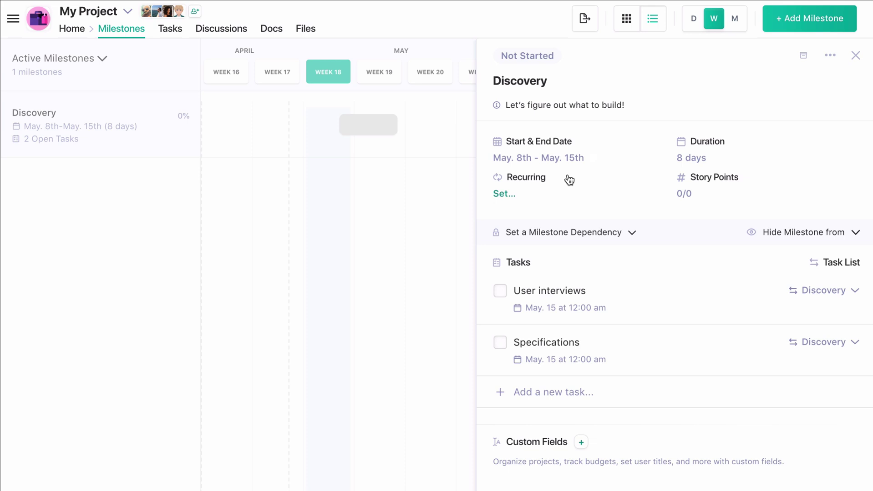
{"action": "left_click", "coordinate": [513, 202]}
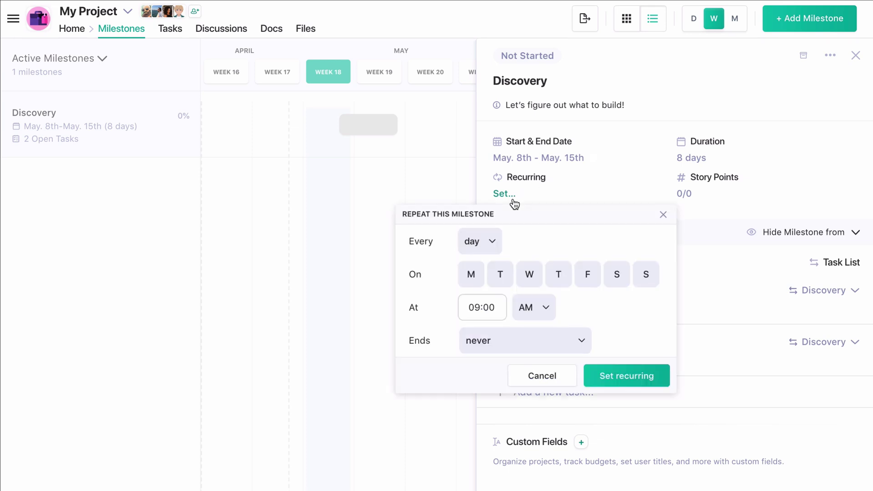
{"action": "left_click", "coordinate": [490, 244]}
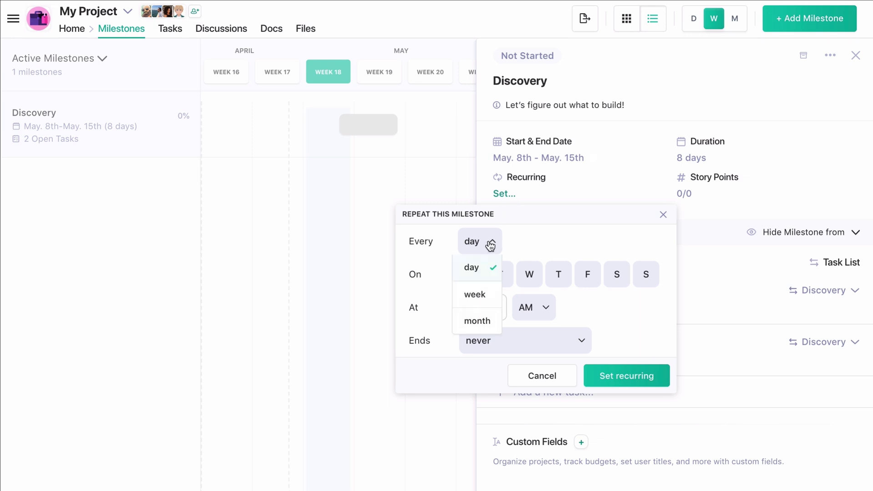
{"action": "left_click", "coordinate": [476, 294]}
{"action": "left_click", "coordinate": [472, 275]}
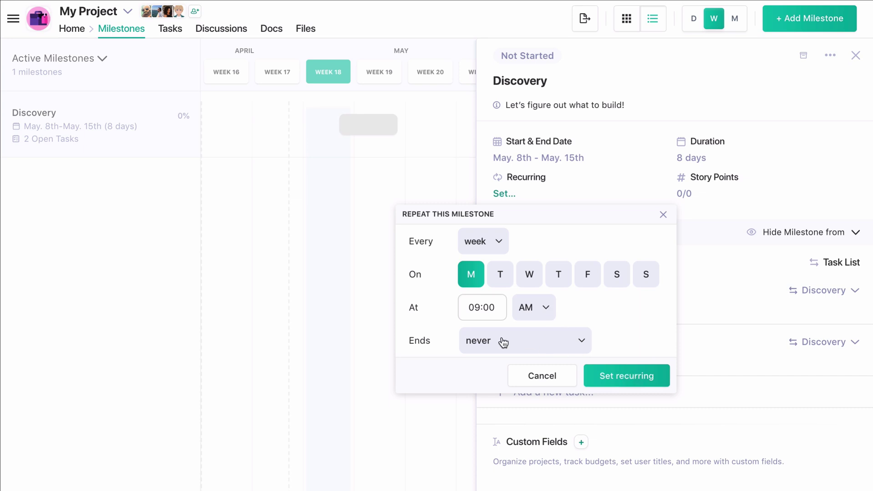
{"action": "left_click", "coordinate": [546, 347]}
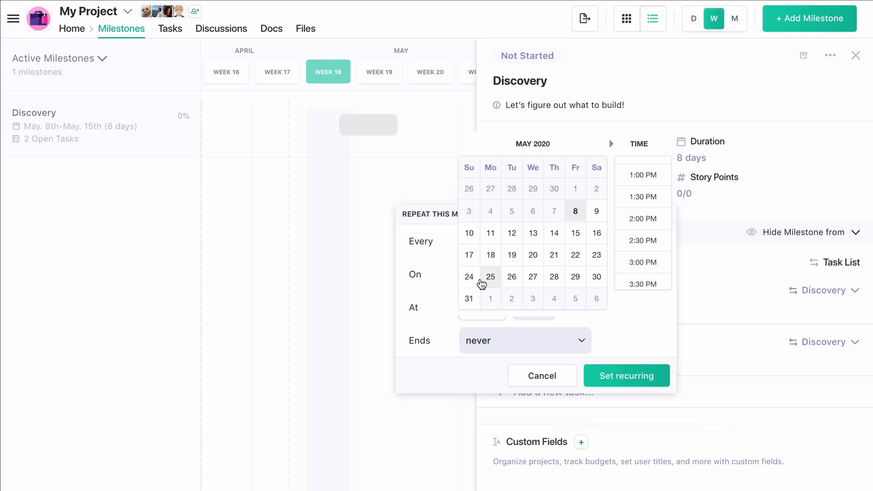
{"action": "left_click", "coordinate": [491, 280]}
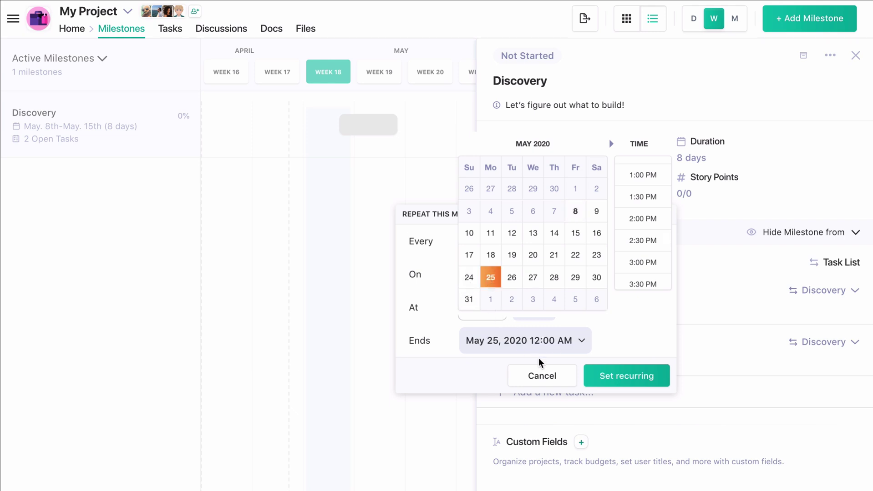
{"action": "left_click", "coordinate": [542, 376]}
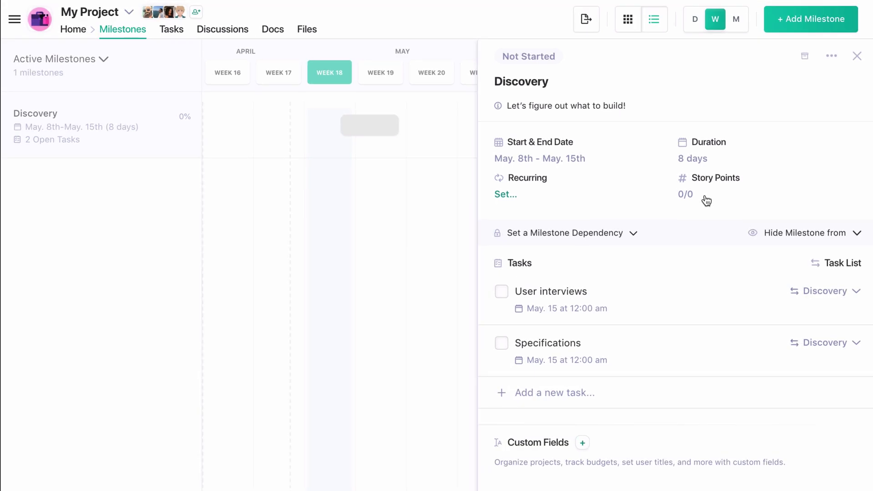
Step: Give User interviews 2 story points and Specifications 3, then mark User interviews completed
{"action": "left_click", "coordinate": [561, 303]}
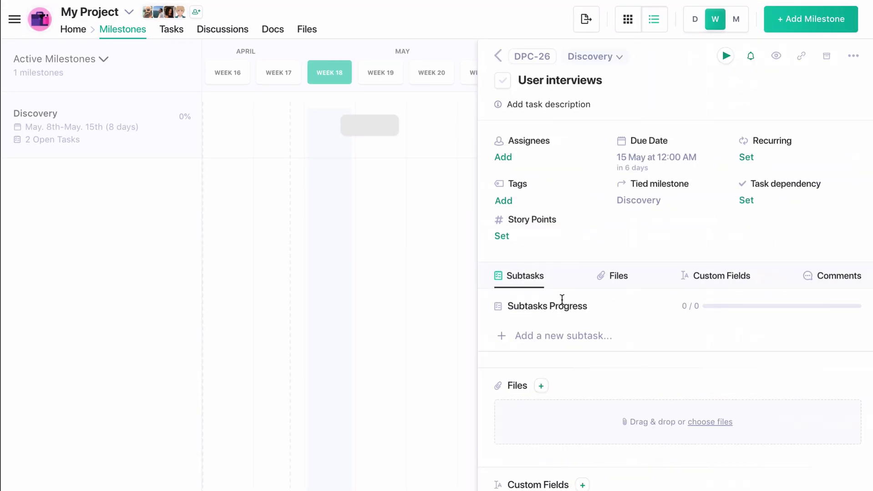
{"action": "left_click", "coordinate": [503, 236]}
{"action": "type", "text": "2"}
{"action": "left_click", "coordinate": [497, 56]}
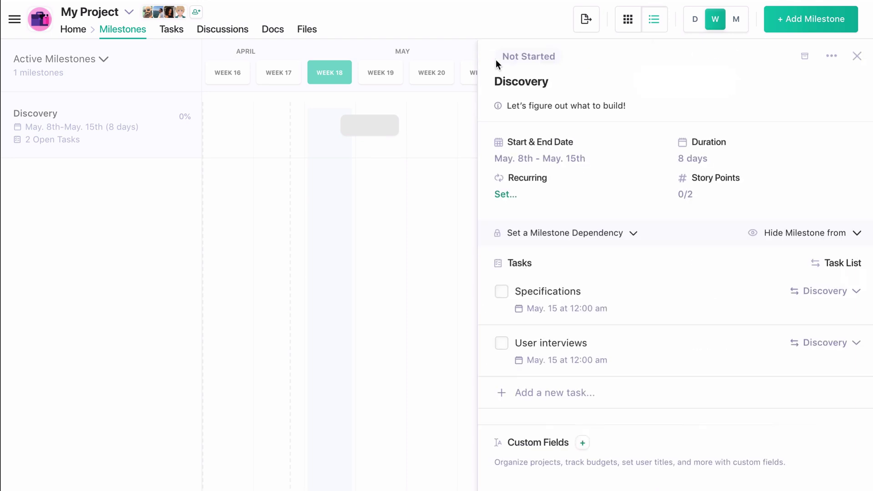
{"action": "left_click", "coordinate": [540, 310]}
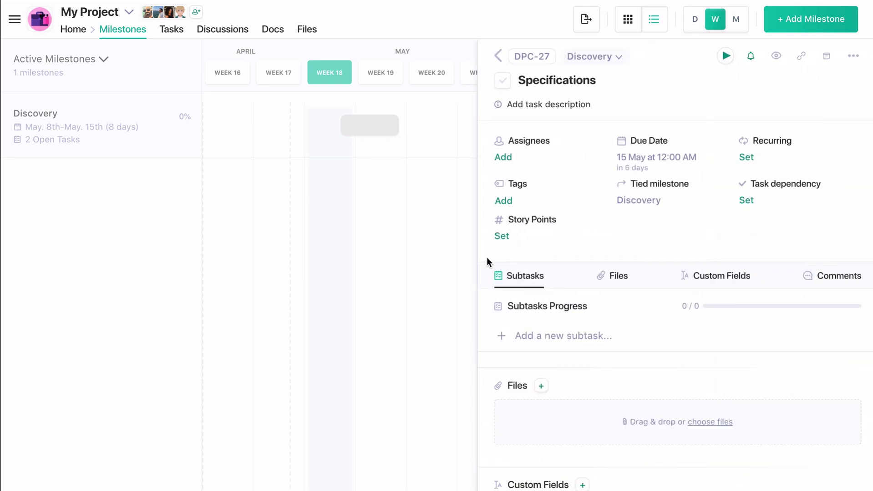
{"action": "left_click", "coordinate": [498, 235]}
{"action": "type", "text": "3"}
{"action": "left_click", "coordinate": [499, 57]}
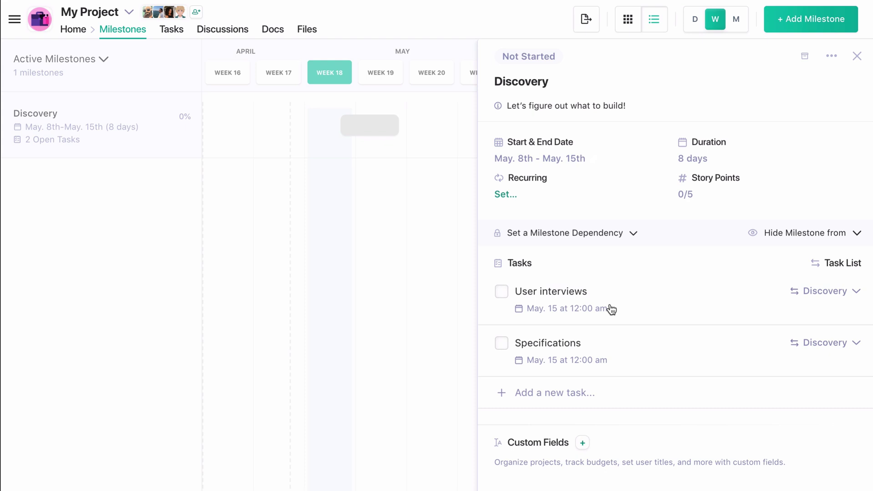
{"action": "left_click", "coordinate": [501, 291]}
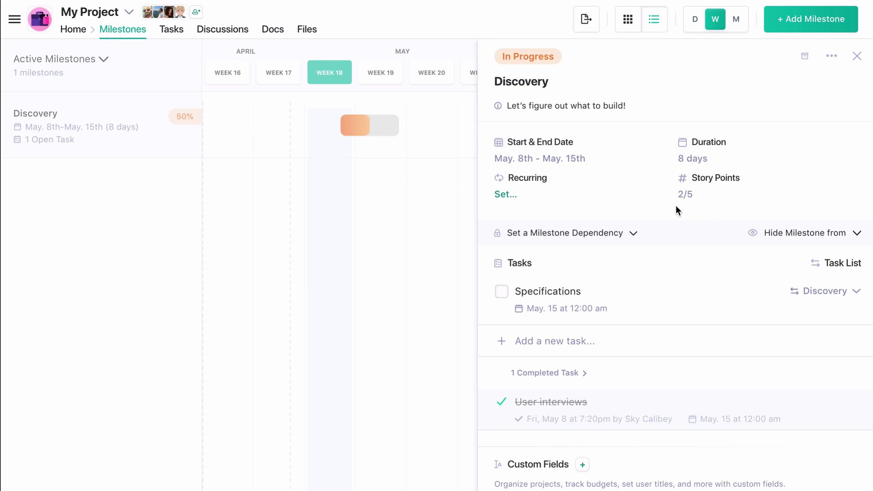
Step: Create a Design milestone that depends on the Discovery milestone
{"action": "key", "text": "Escape"}
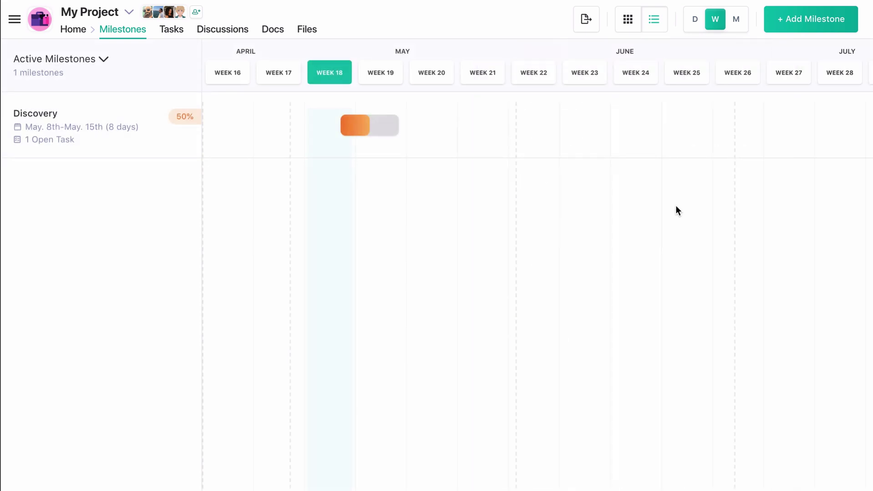
{"action": "left_click", "coordinate": [773, 25]}
{"action": "left_click", "coordinate": [459, 118]}
{"action": "type", "text": "Desi"}
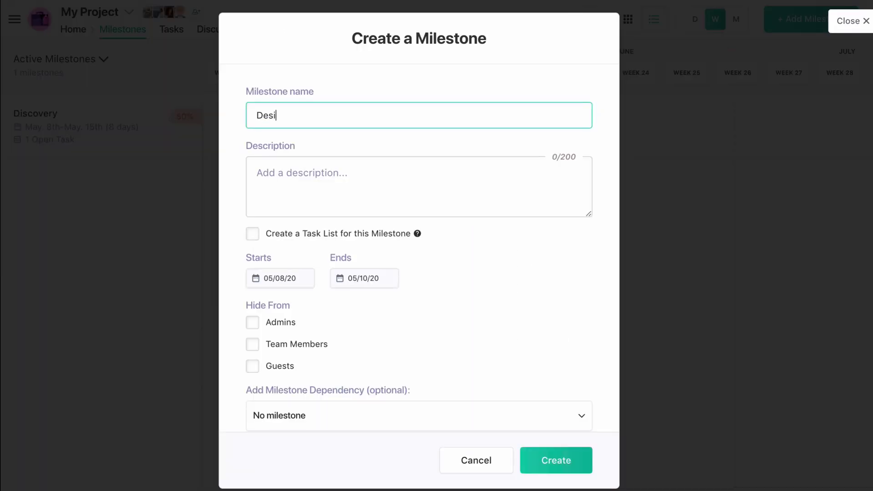
{"action": "type", "text": "gn"}
{"action": "left_click", "coordinate": [432, 415]}
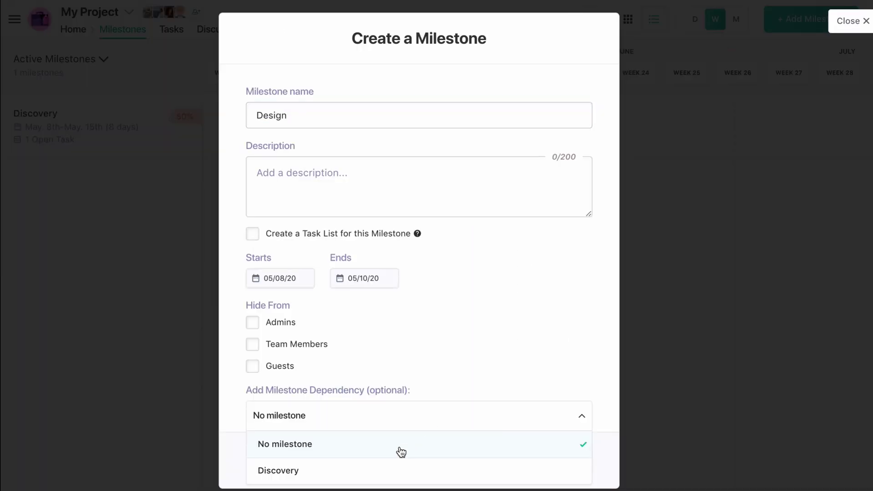
{"action": "left_click", "coordinate": [380, 476]}
{"action": "left_click", "coordinate": [539, 460]}
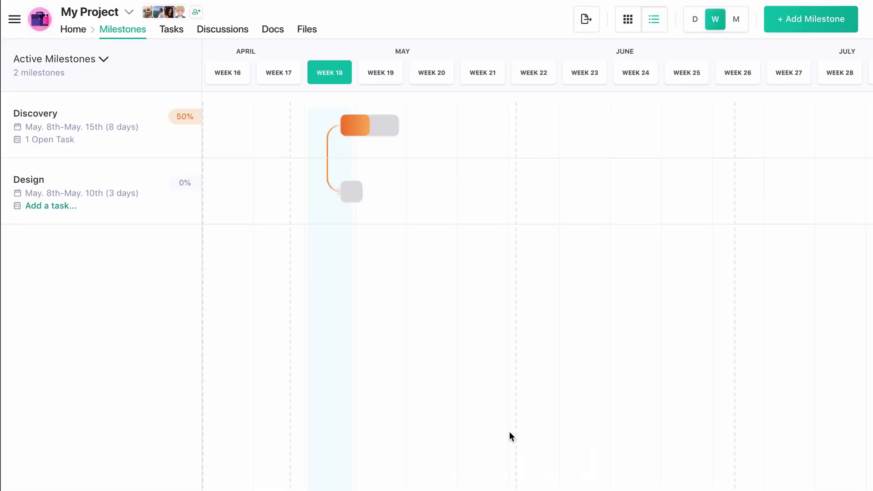
Step: Add the tasks UX and UI to the Design milestone
{"action": "left_click", "coordinate": [353, 189]}
{"action": "left_click", "coordinate": [514, 290]}
{"action": "type", "text": "UX"}
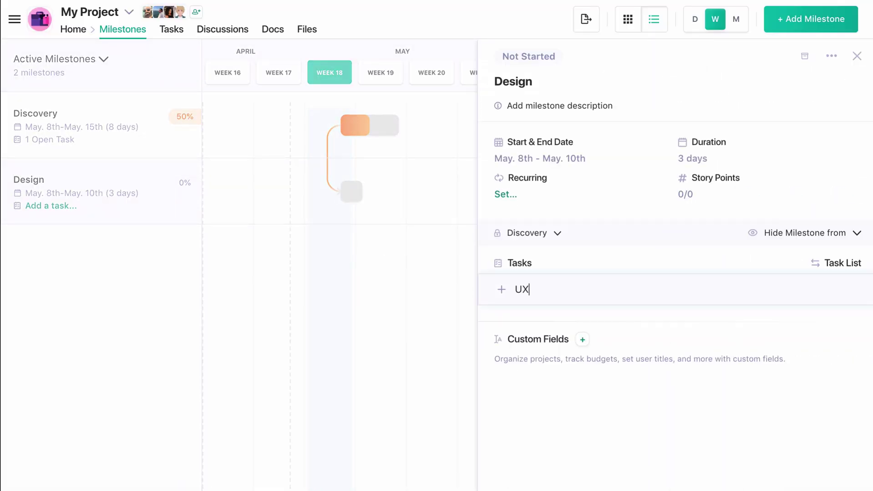
{"action": "key", "text": "Return"}
{"action": "left_click", "coordinate": [537, 339]}
{"action": "type", "text": "UI"}
{"action": "key", "text": "Return"}
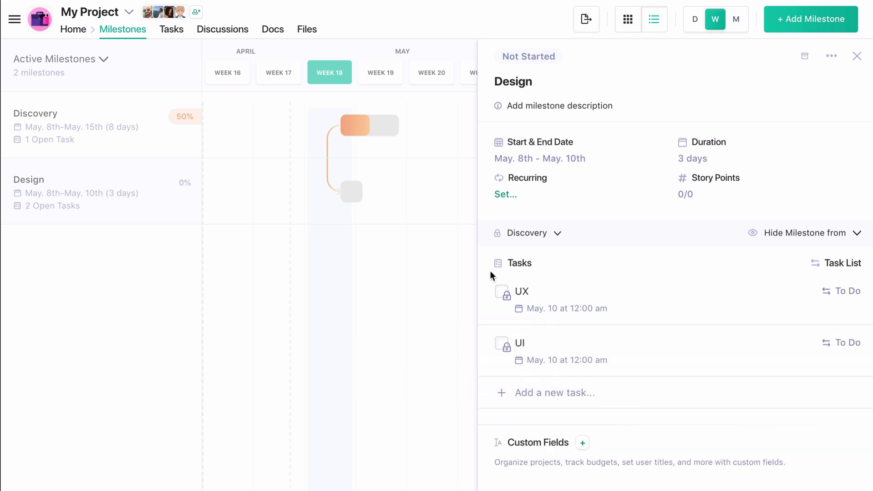
Step: Complete the Specifications task, bringing Discovery to 100% and 5/5 story points
{"action": "left_click", "coordinate": [541, 316]}
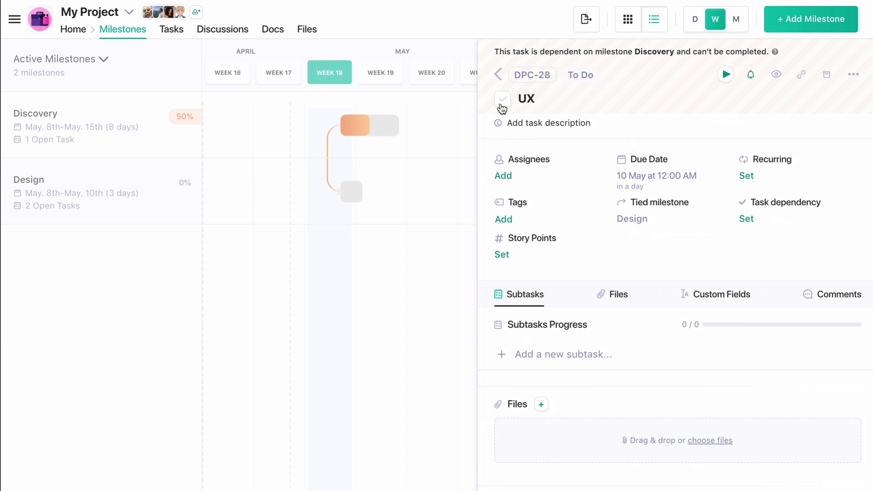
{"action": "left_click", "coordinate": [496, 74]}
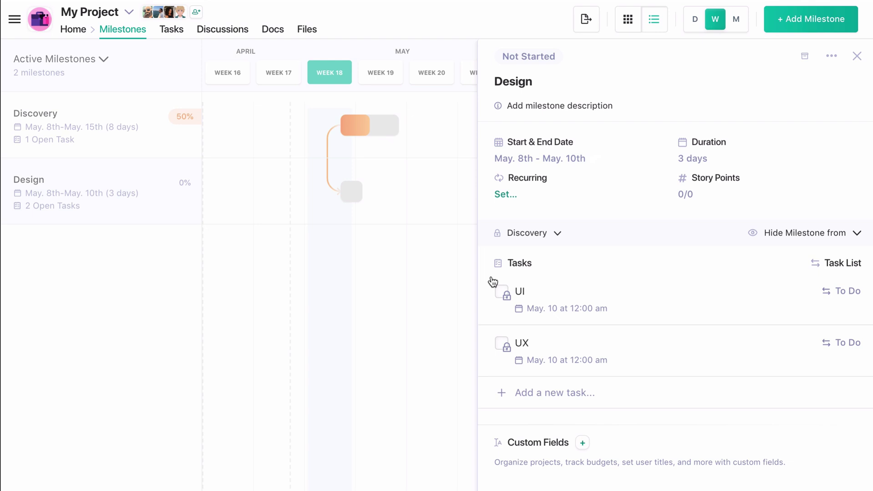
{"action": "left_click", "coordinate": [380, 127]}
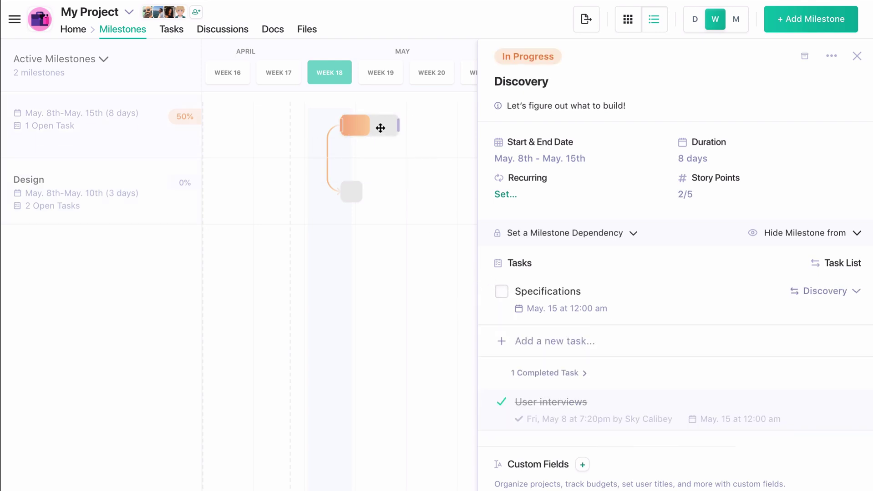
{"action": "left_click", "coordinate": [501, 292]}
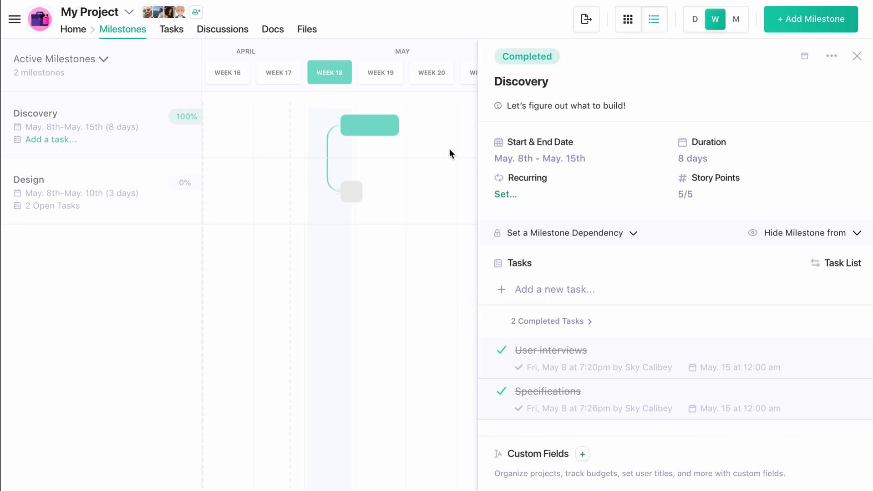
Step: Show the Design milestone's details, leaving the UI task's status unchanged
{"action": "left_click", "coordinate": [356, 193]}
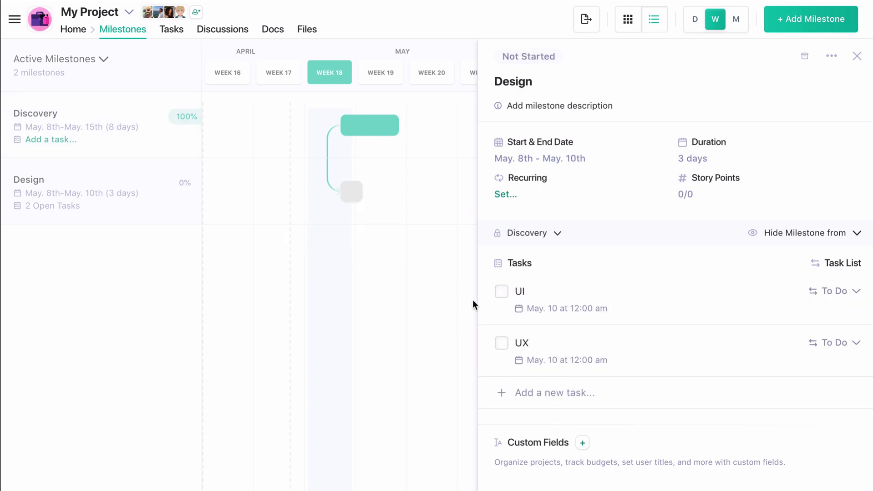
{"action": "left_click", "coordinate": [851, 291]}
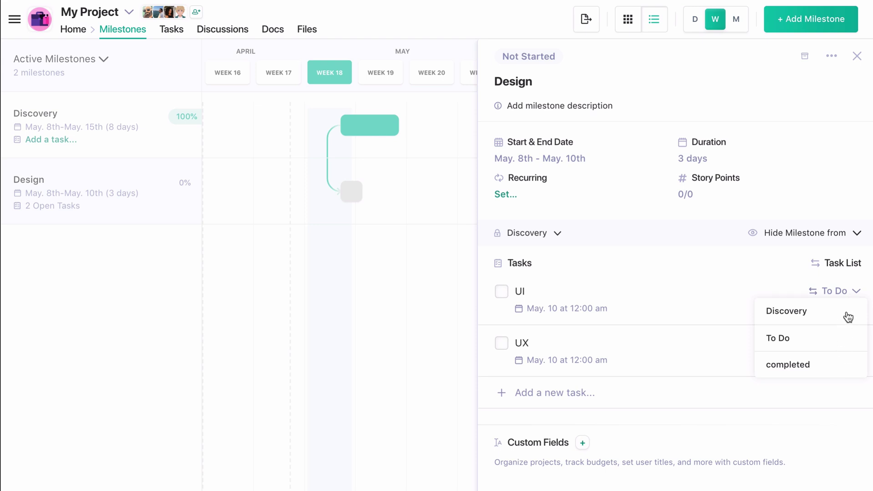
{"action": "left_click", "coordinate": [852, 291]}
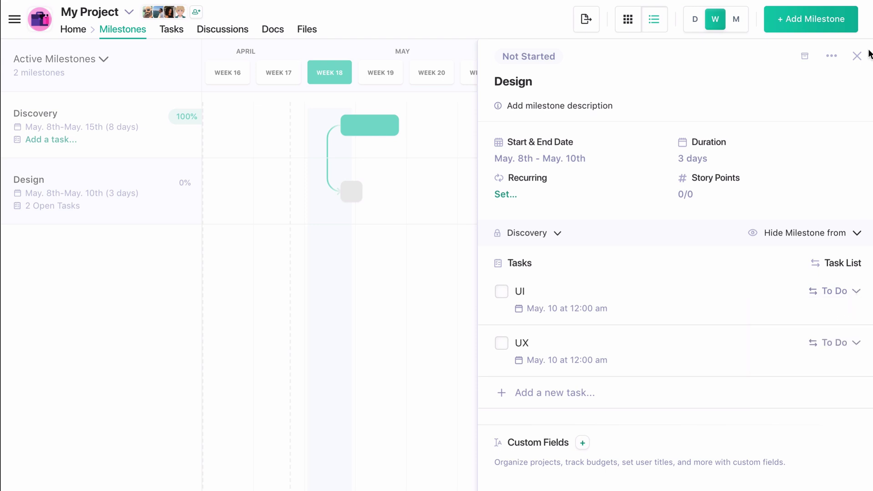
Step: In the swimlane board, move the UI task into Discovery's To Do column
{"action": "left_click", "coordinate": [855, 56]}
{"action": "left_click", "coordinate": [628, 20]}
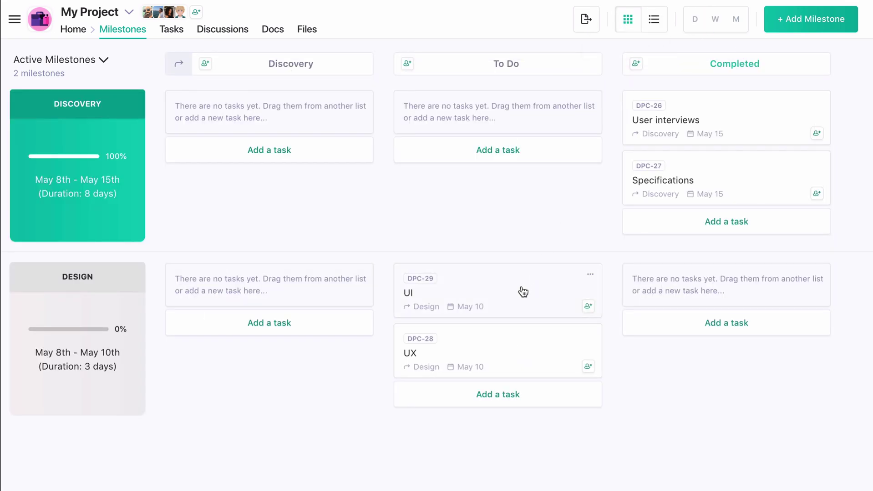
{"action": "left_click_drag", "start_coordinate": [523, 292], "coordinate": [512, 119]}
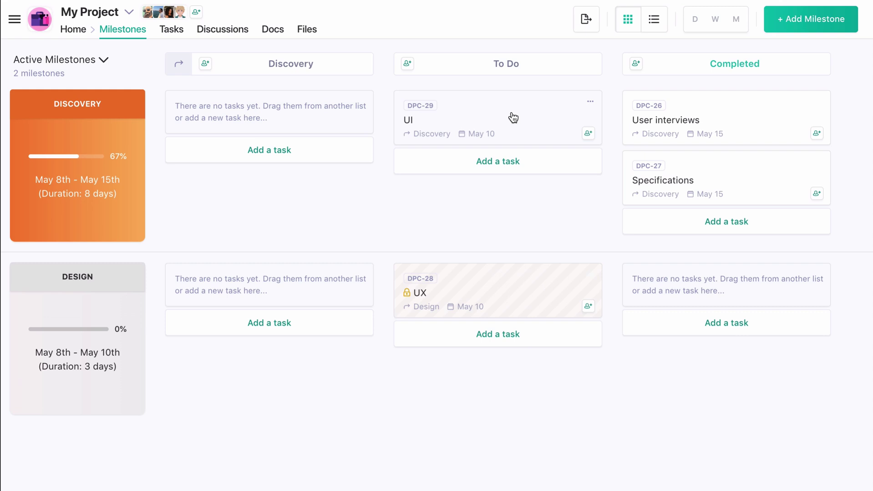
Step: Return to the timeline and cycle its scale through day, week and month
{"action": "left_click", "coordinate": [653, 20]}
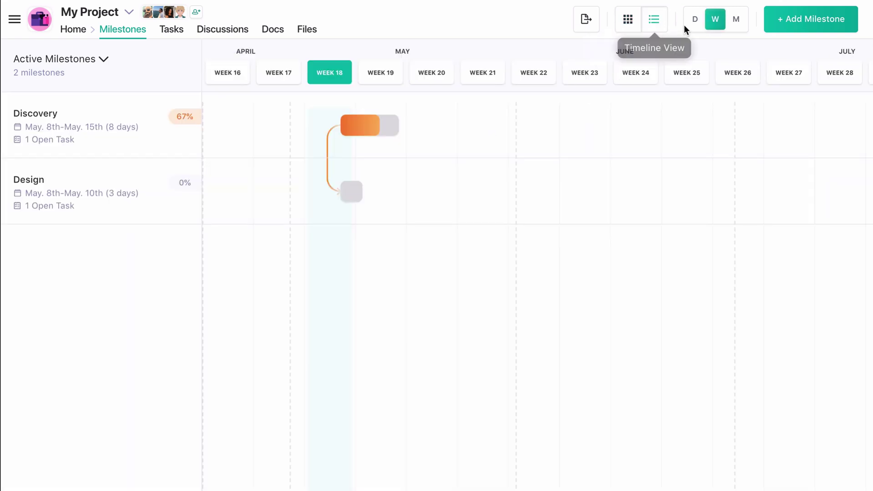
{"action": "left_click", "coordinate": [695, 20]}
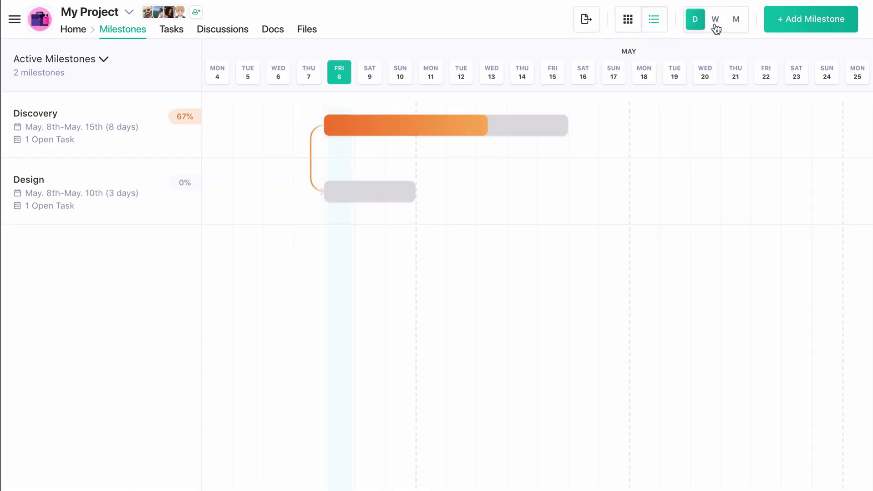
{"action": "left_click", "coordinate": [715, 27]}
{"action": "left_click", "coordinate": [735, 26]}
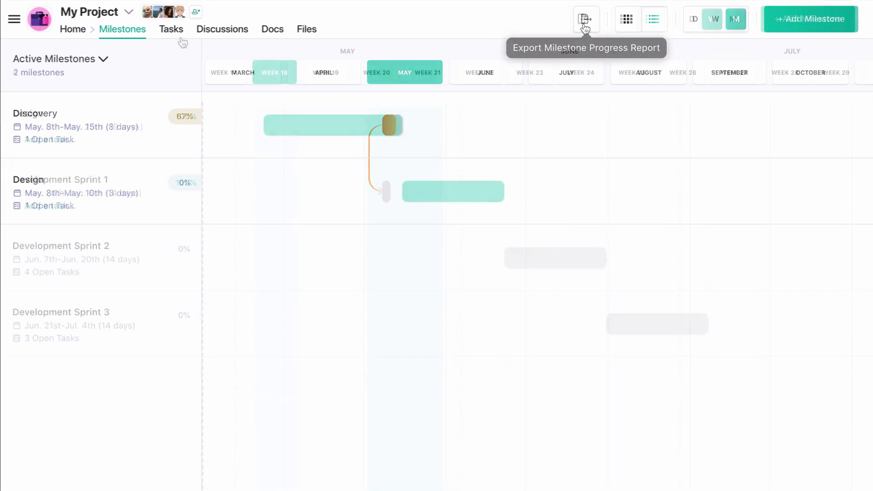
Step: In the Tasks list view, tie both Create Prototype and Homepage UI to Design
{"action": "left_click", "coordinate": [176, 33]}
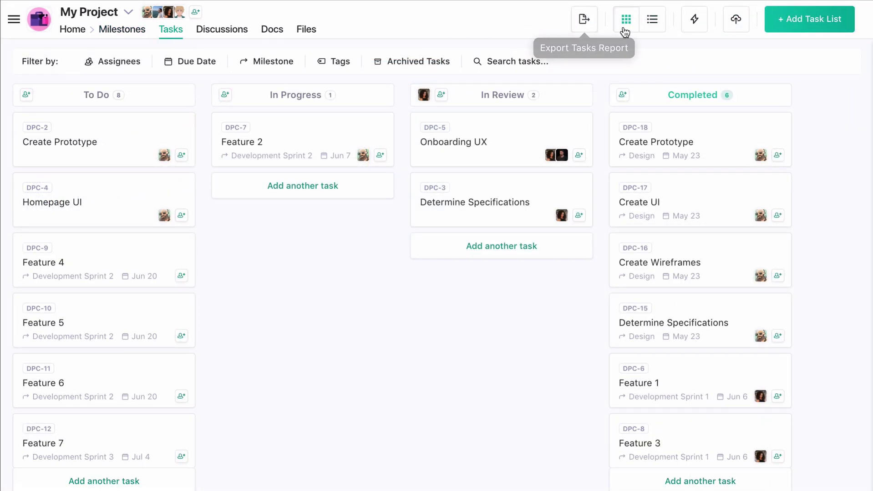
{"action": "left_click", "coordinate": [652, 28]}
{"action": "left_click", "coordinate": [552, 127]}
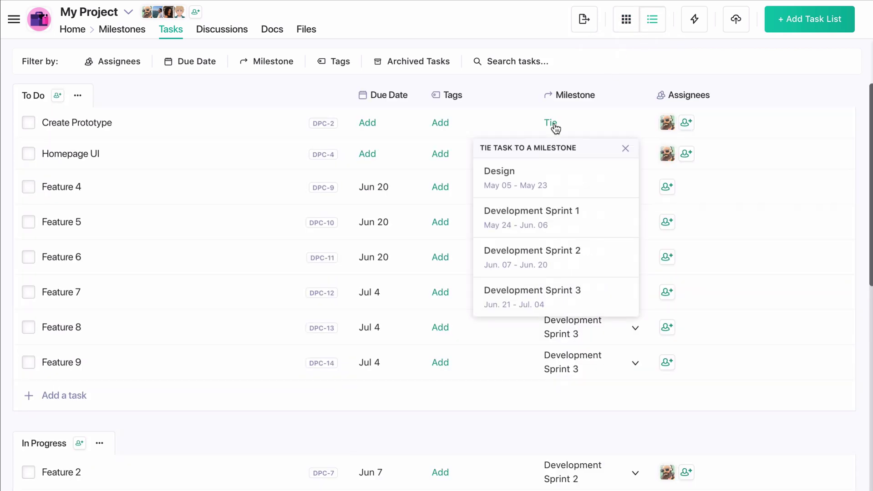
{"action": "left_click", "coordinate": [531, 191]}
{"action": "left_click", "coordinate": [552, 155]}
{"action": "left_click", "coordinate": [538, 207]}
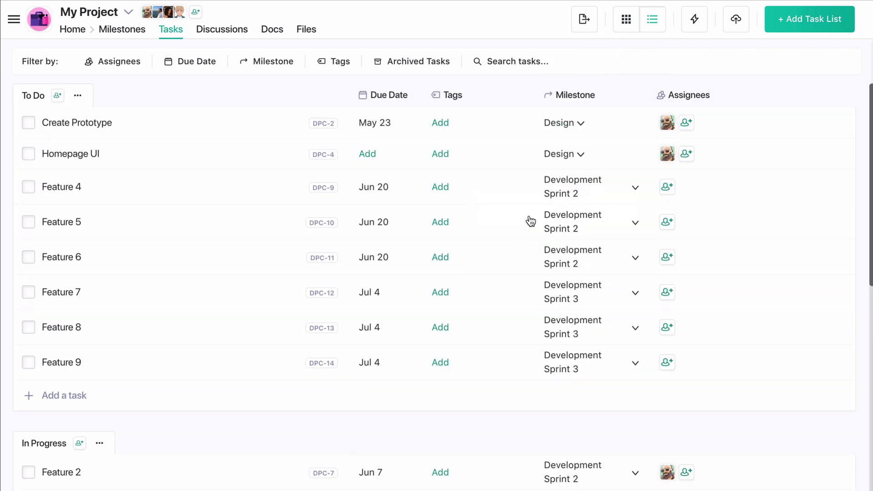